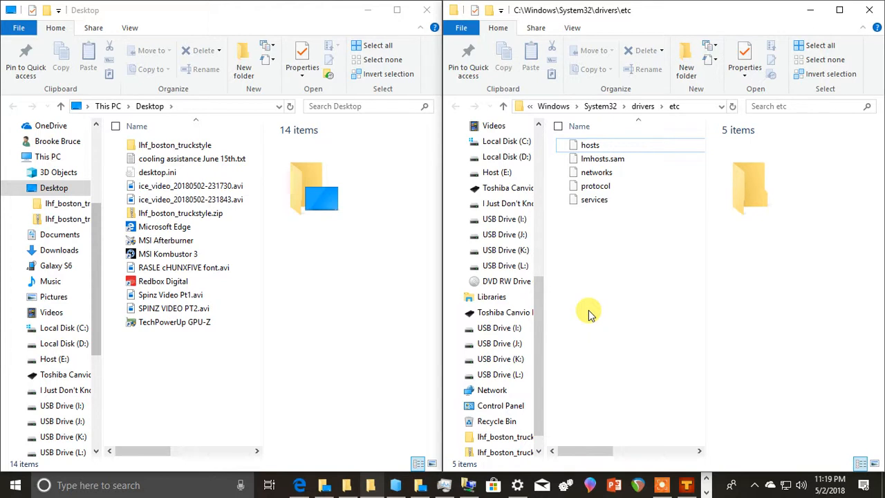
Display the full path of the open etc folder as text, leaving the location unchanged.
{"action": "left_click", "coordinate": [681, 106]}
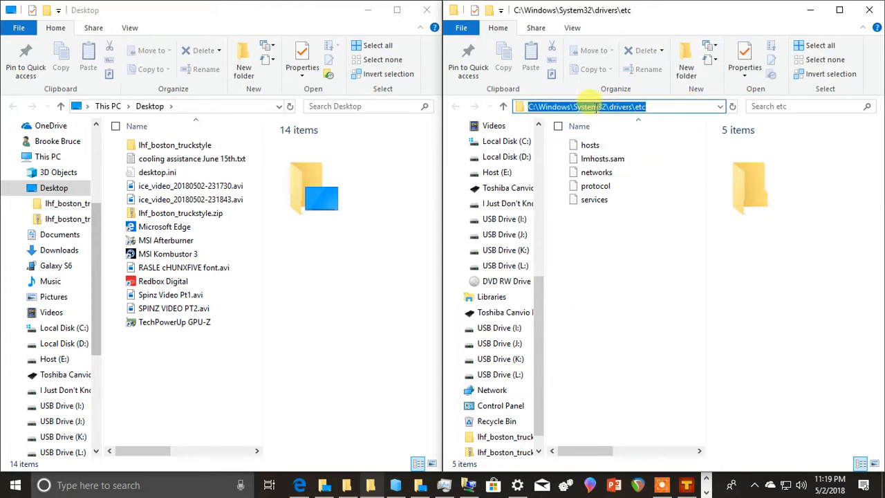
{"action": "left_click", "coordinate": [664, 105]}
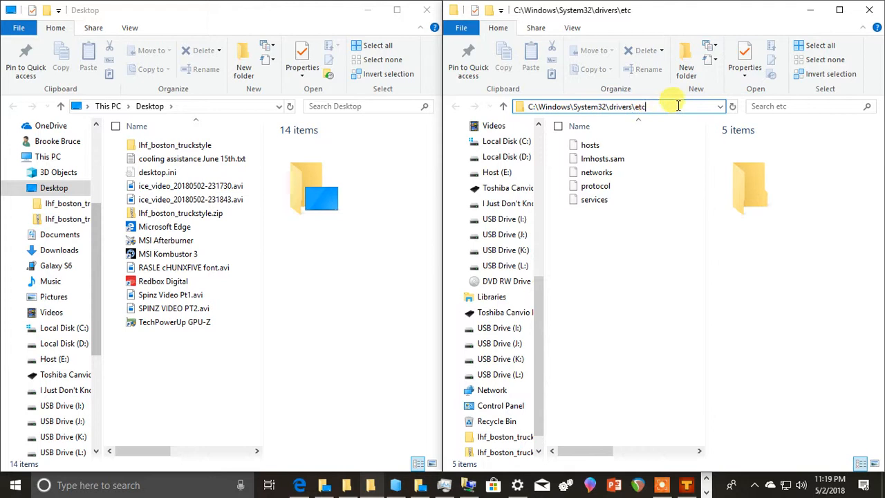
{"action": "left_click", "coordinate": [571, 280]}
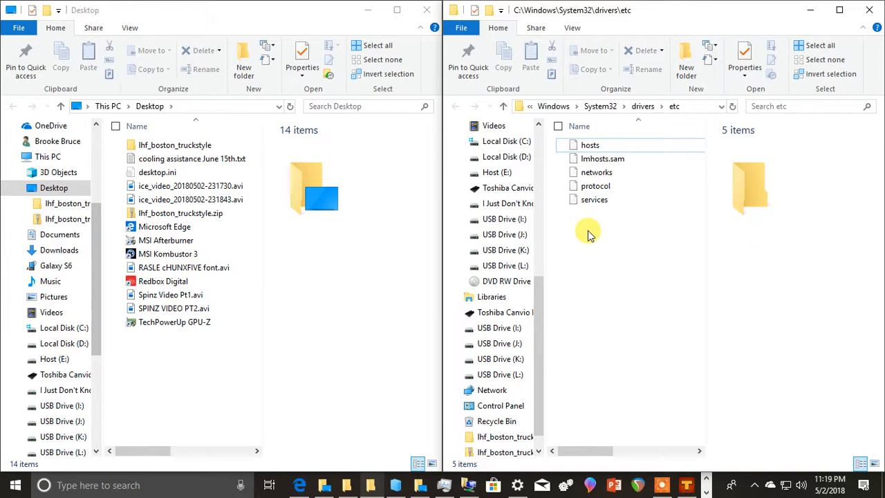
Clear the Read-only attribute of the hosts file in the etc folder, granting administrator permission for the change.
{"action": "right_click", "coordinate": [590, 148]}
{"action": "left_click", "coordinate": [638, 316]}
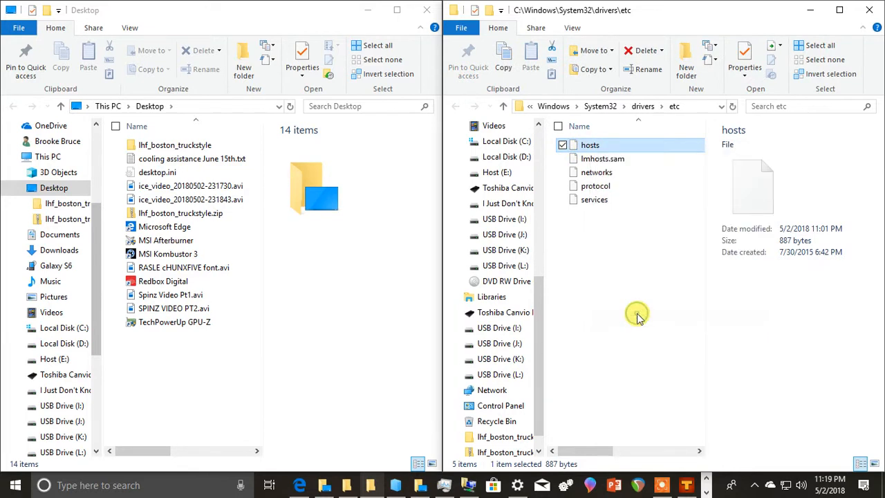
{"action": "left_click", "coordinate": [660, 382]}
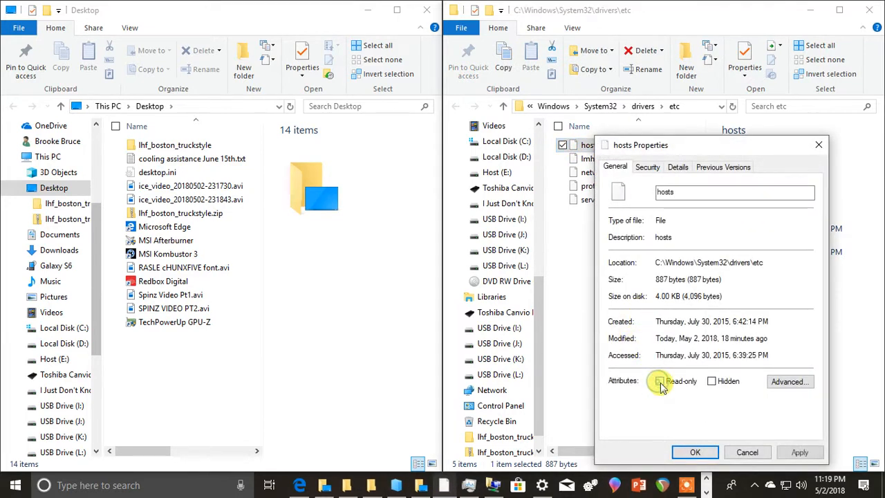
{"action": "left_click", "coordinate": [799, 453]}
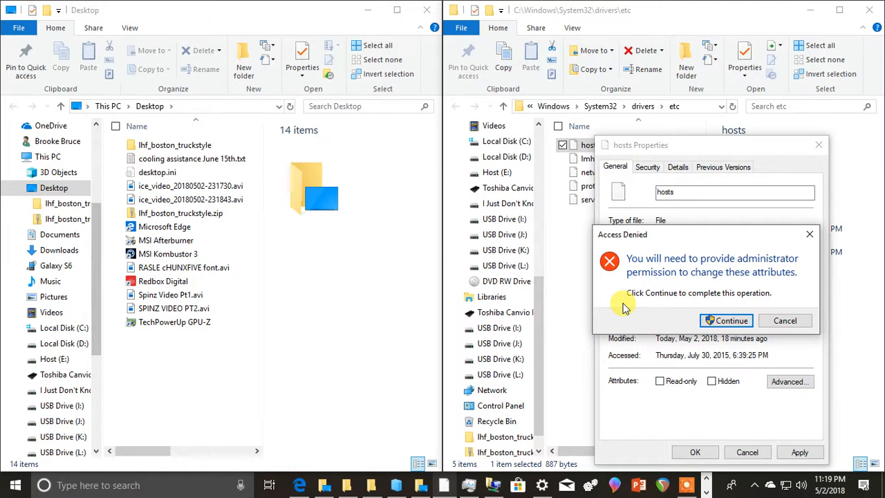
{"action": "left_click", "coordinate": [728, 322]}
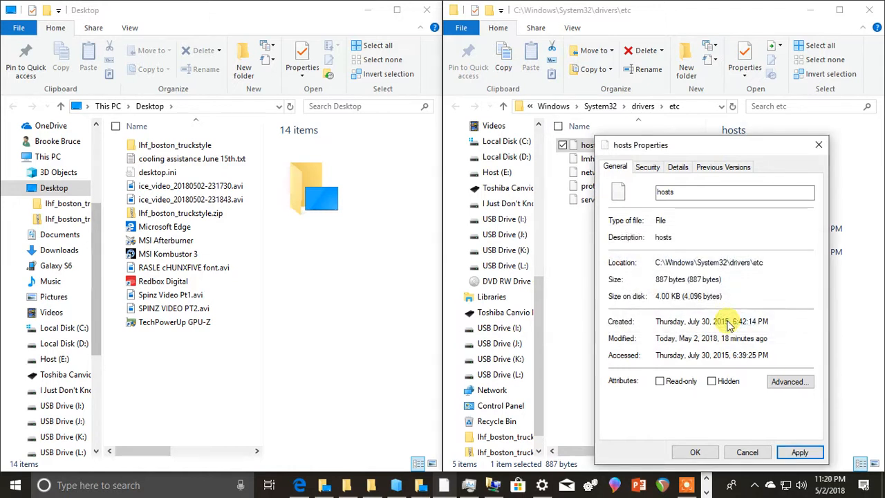
{"action": "left_click", "coordinate": [696, 454]}
Open the hosts file from the etc folder in Notepad.
{"action": "left_click", "coordinate": [587, 147]}
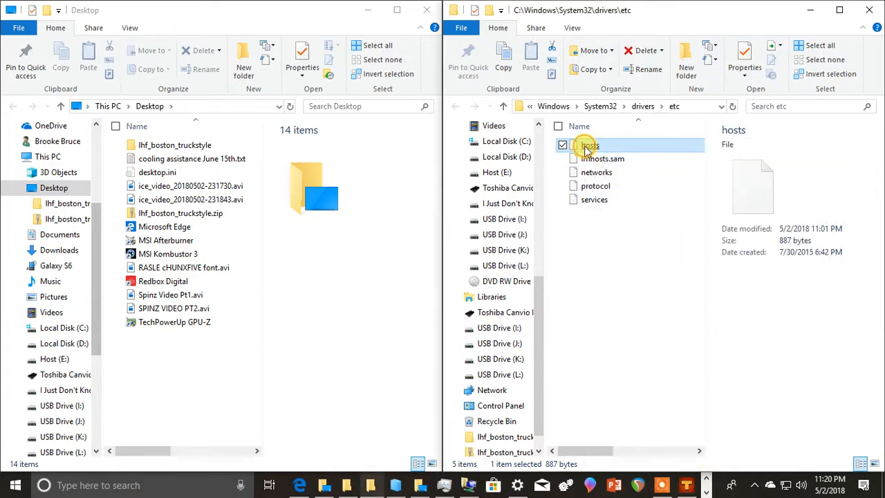
{"action": "right_click", "coordinate": [587, 146]}
{"action": "left_click", "coordinate": [622, 150]}
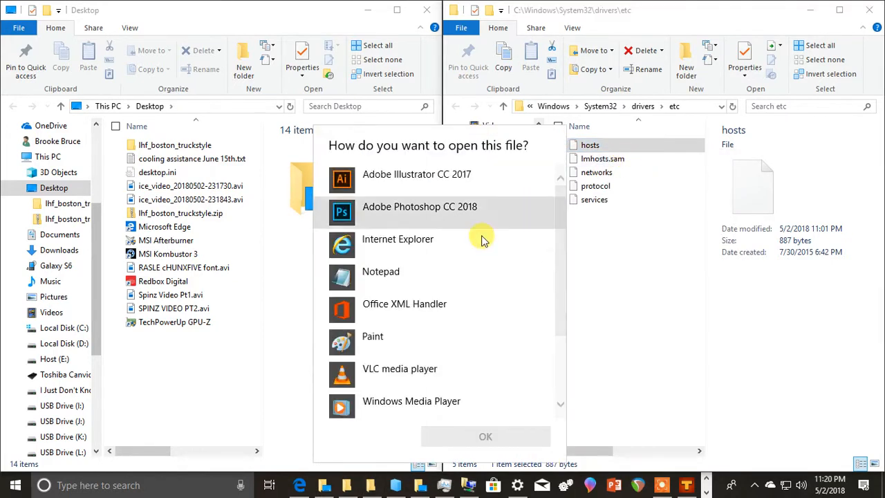
{"action": "left_click", "coordinate": [415, 274]}
{"action": "left_click", "coordinate": [485, 437]}
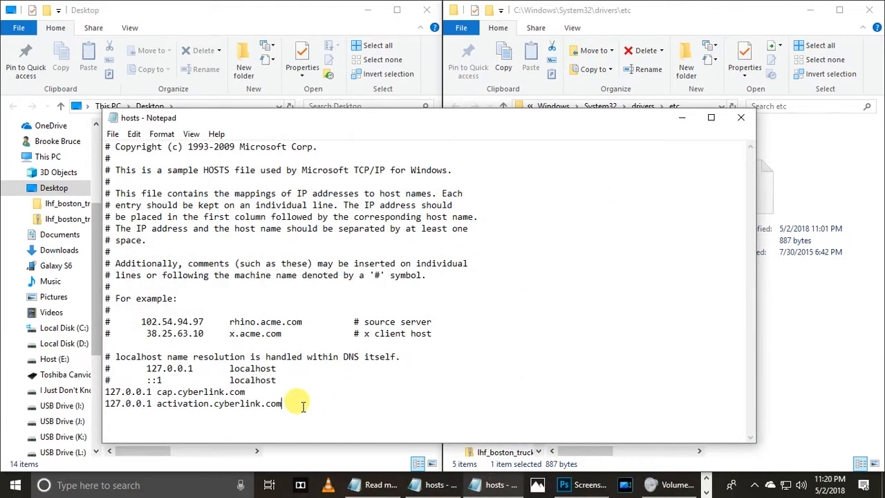
Add the entry "127.0.0.1 platform.wondershare.com" at the end of the hosts file, after a blank line.
{"action": "key", "text": "Return"}
{"action": "key", "text": "Return"}
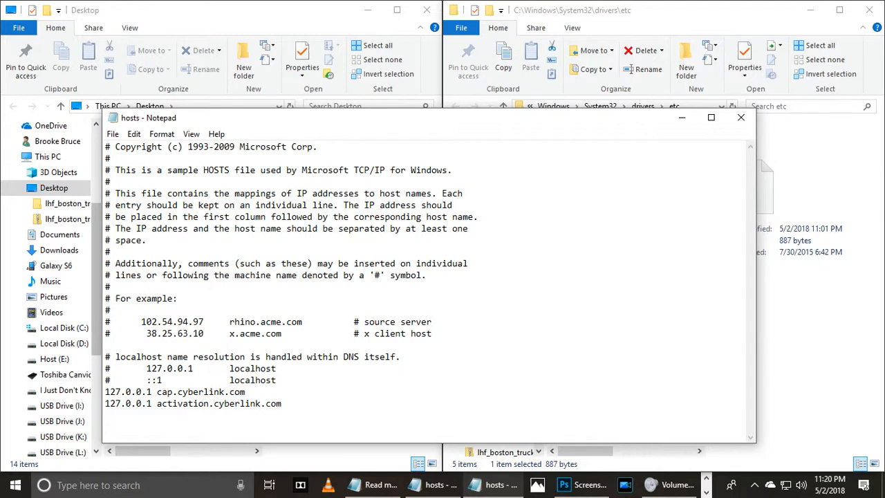
{"action": "type", "text": "127.0.0.1 platform.wondershare.com"}
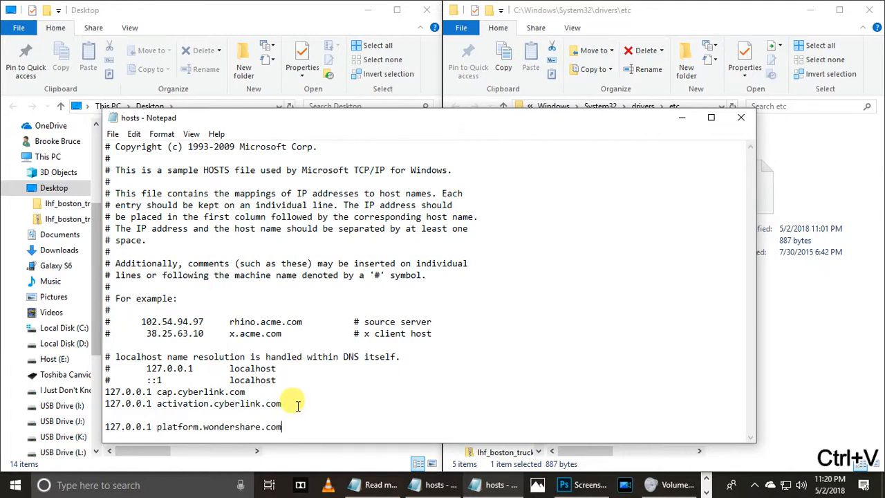
Try to save the edited text as All Files over the existing hosts file in the etc folder.
{"action": "left_click", "coordinate": [113, 135]}
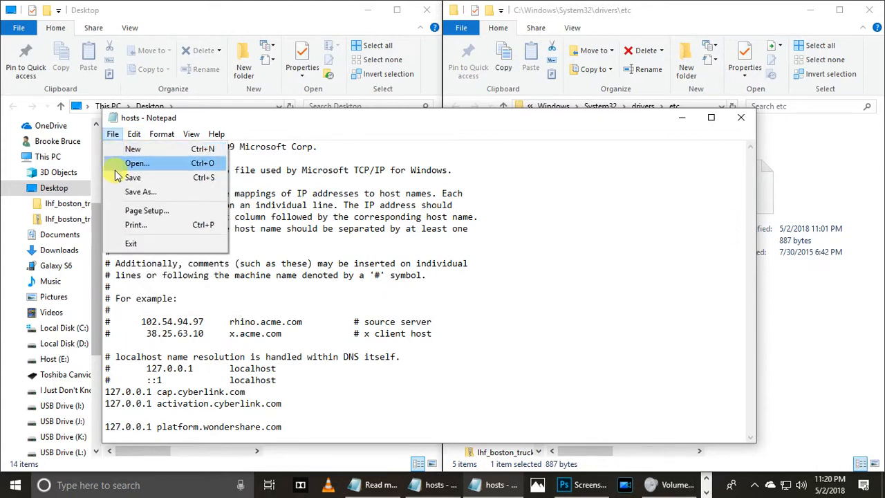
{"action": "left_click", "coordinate": [137, 178]}
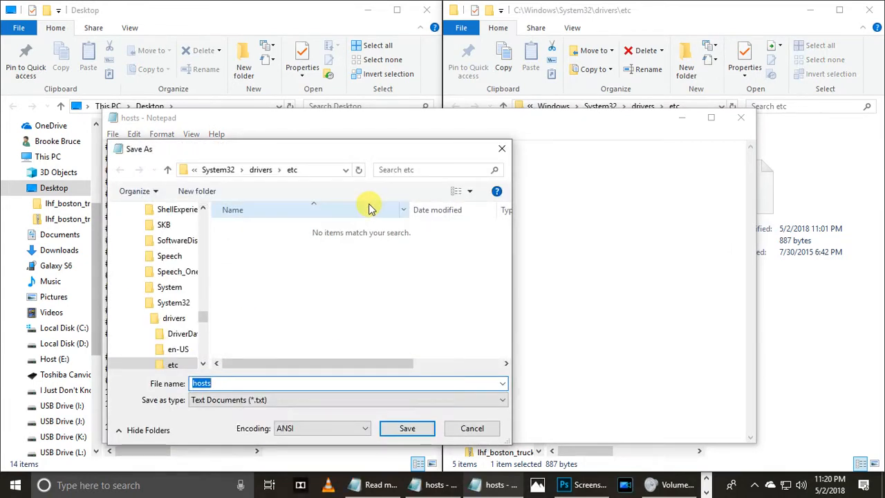
{"action": "left_click", "coordinate": [226, 405]}
{"action": "left_click", "coordinate": [205, 421]}
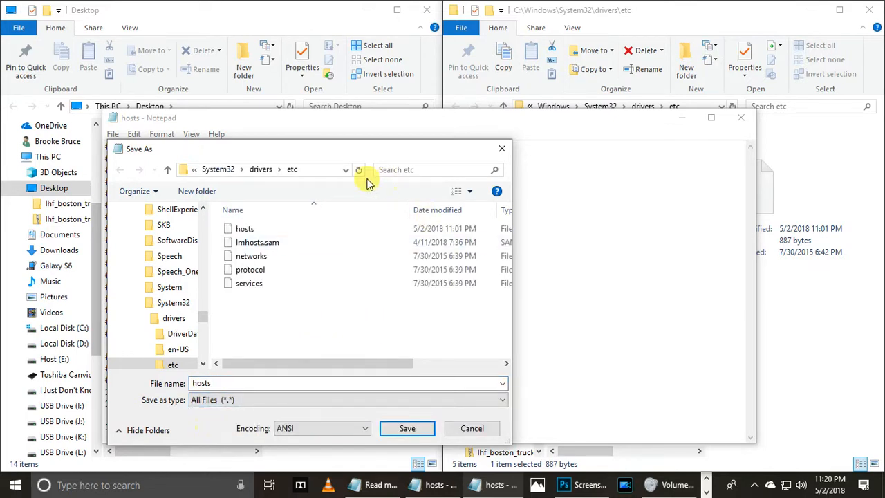
{"action": "double_click", "coordinate": [239, 228]}
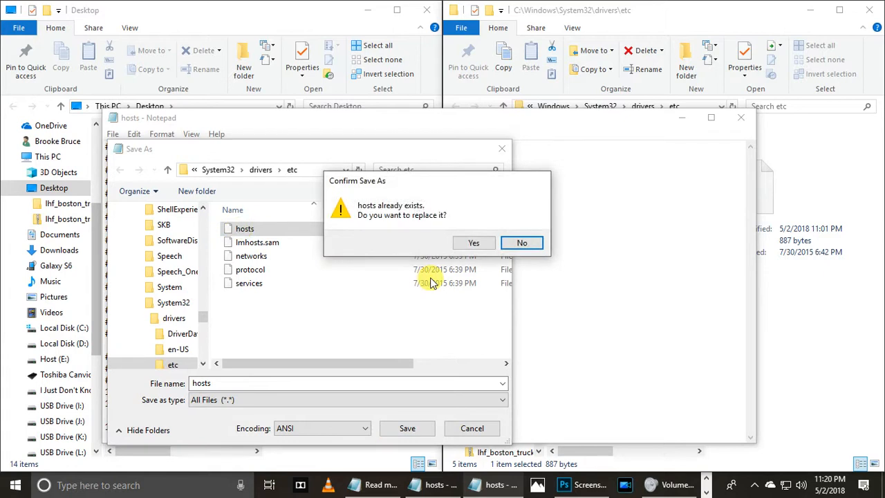
{"action": "left_click", "coordinate": [469, 242]}
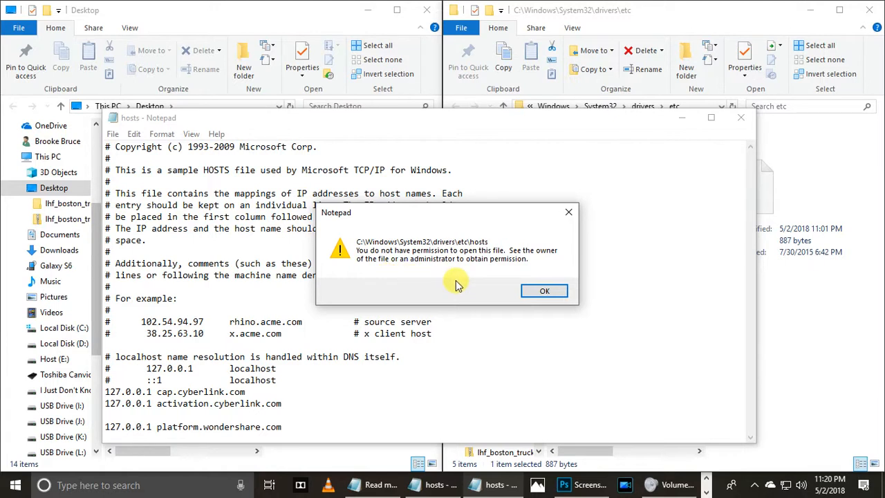
Dismiss the permission message and close the hosts file in Notepad without saving the changes.
{"action": "left_click", "coordinate": [568, 212]}
{"action": "left_click", "coordinate": [741, 118]}
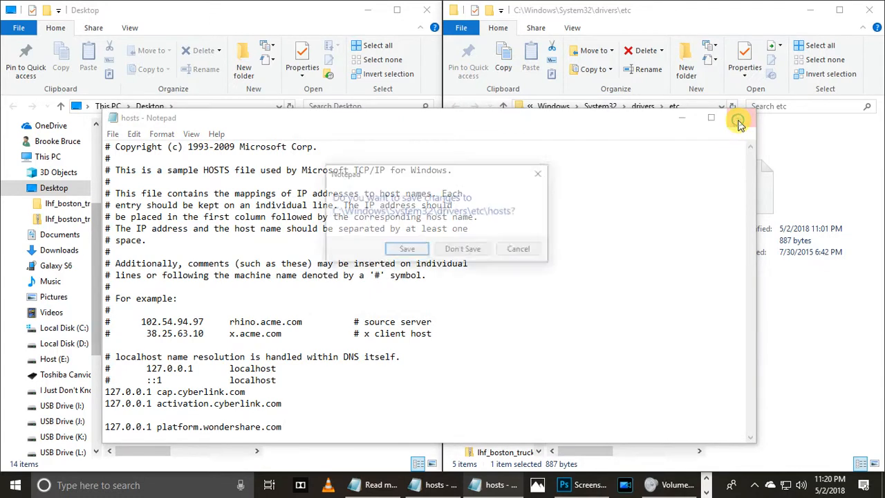
{"action": "left_click", "coordinate": [462, 253]}
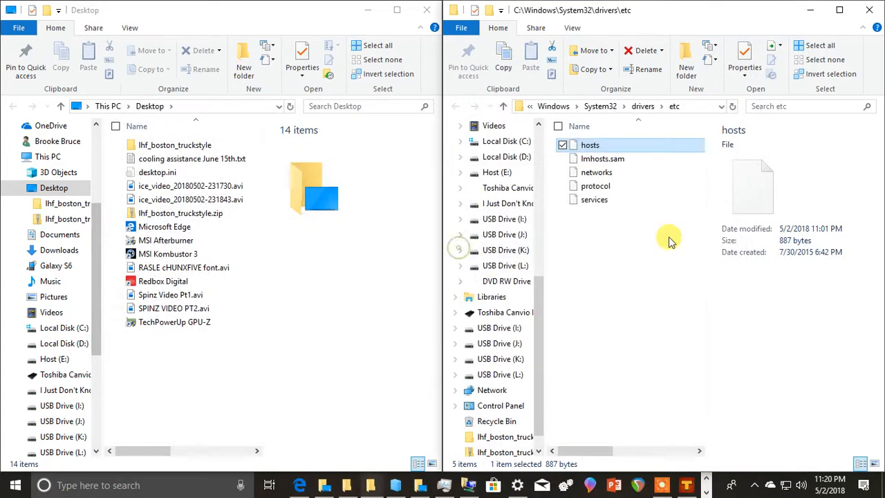
Turn on the Read-only attribute of the hosts file in the etc folder, granting administrator permission.
{"action": "right_click", "coordinate": [590, 145]}
{"action": "left_click", "coordinate": [635, 316]}
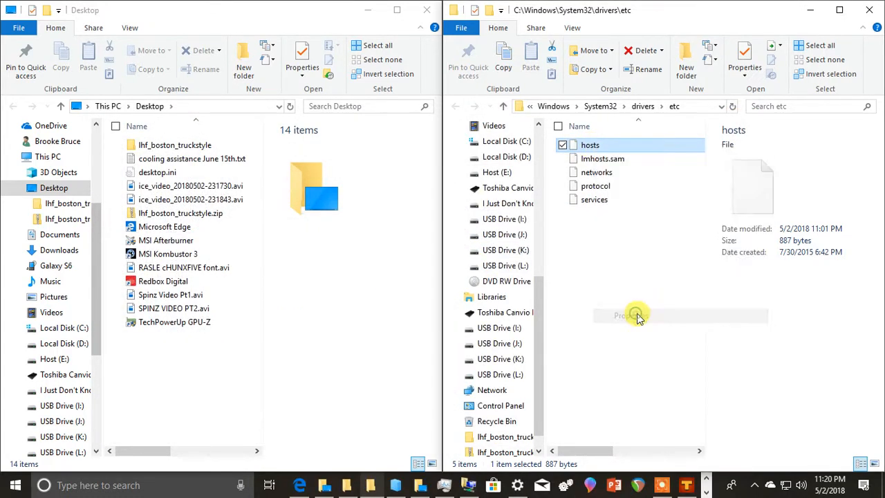
{"action": "left_click", "coordinate": [661, 382]}
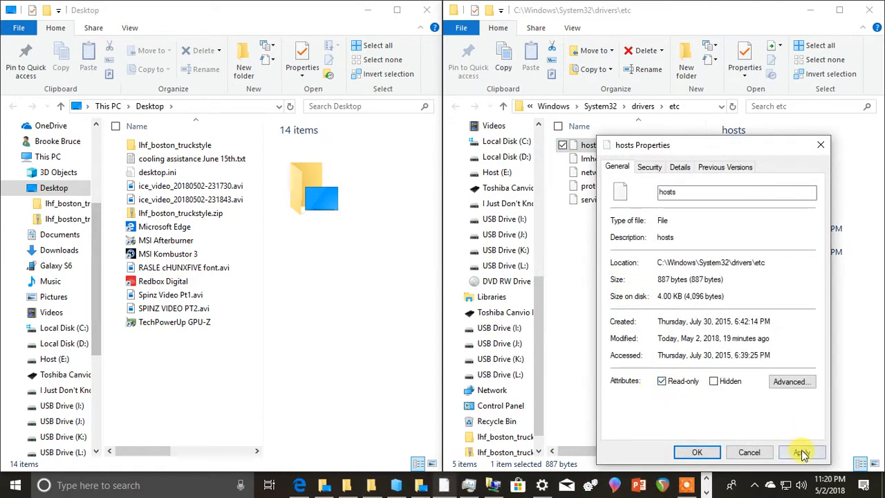
{"action": "left_click", "coordinate": [800, 452]}
{"action": "left_click", "coordinate": [729, 321]}
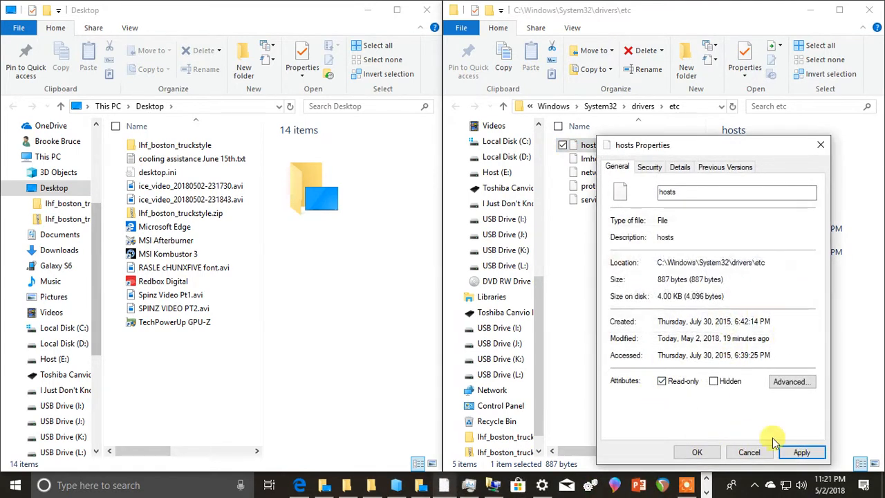
{"action": "left_click", "coordinate": [696, 453]}
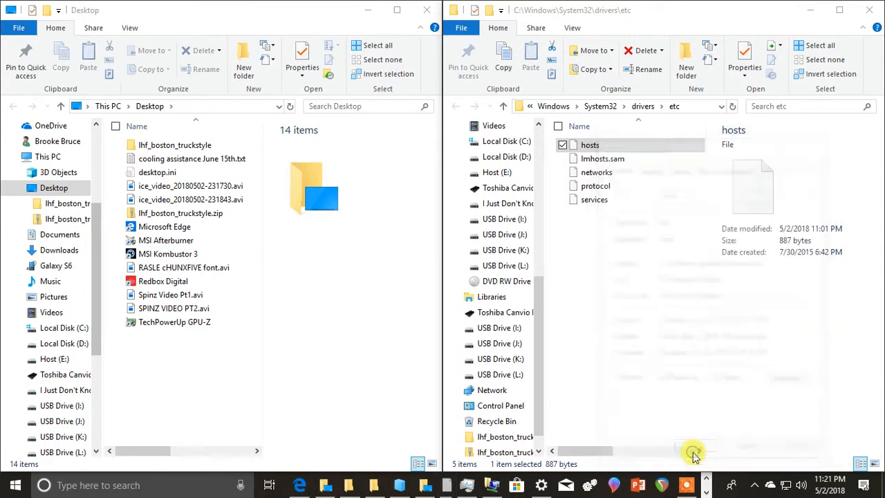
Reopen the hosts file in Notepad to check whether the added entry was stored, and close it.
{"action": "left_click", "coordinate": [579, 271]}
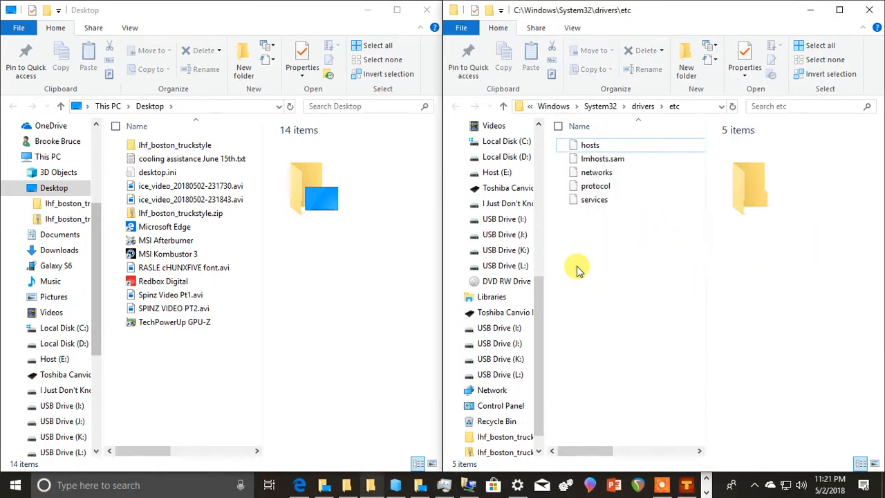
{"action": "left_click", "coordinate": [589, 146]}
{"action": "right_click", "coordinate": [590, 147]}
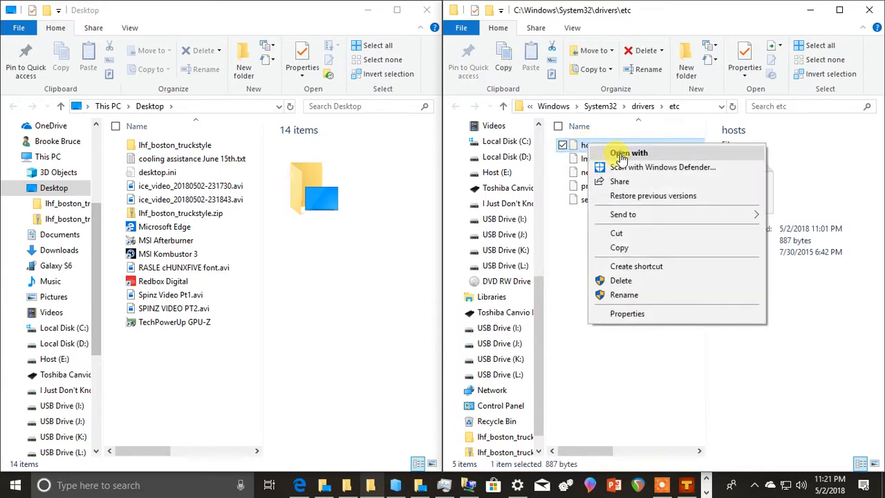
{"action": "left_click", "coordinate": [617, 153]}
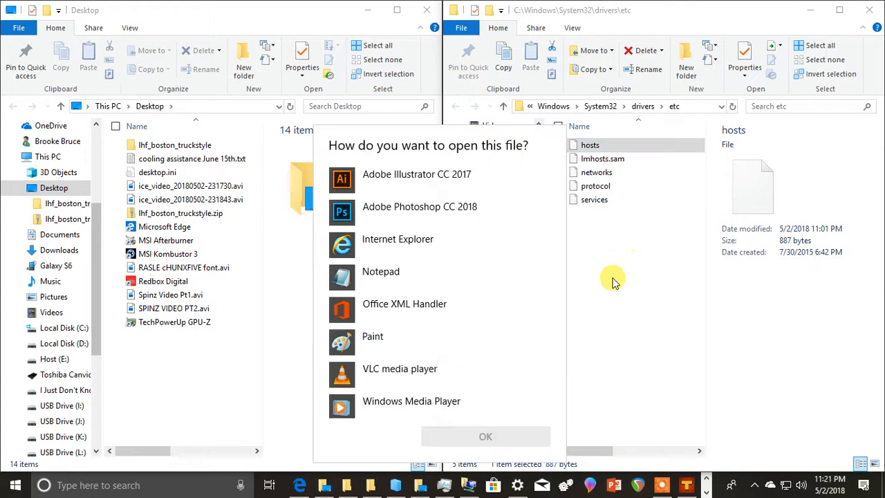
{"action": "left_click", "coordinate": [377, 280]}
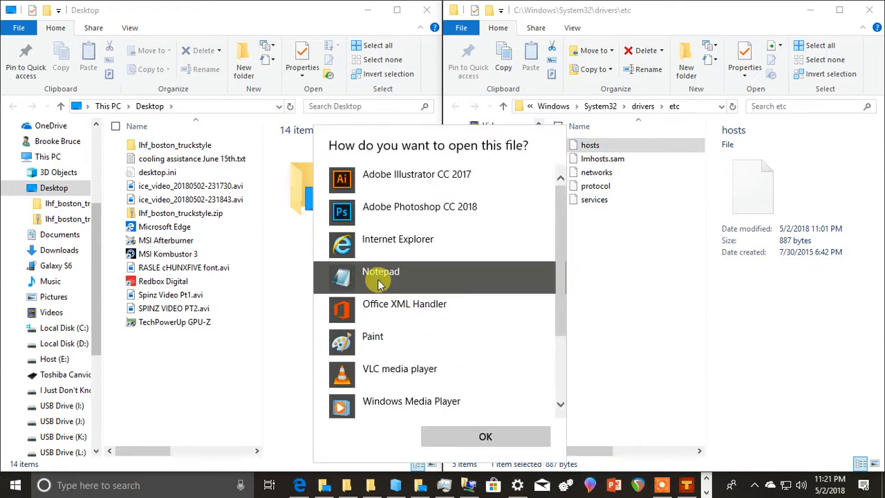
{"action": "left_click", "coordinate": [477, 434]}
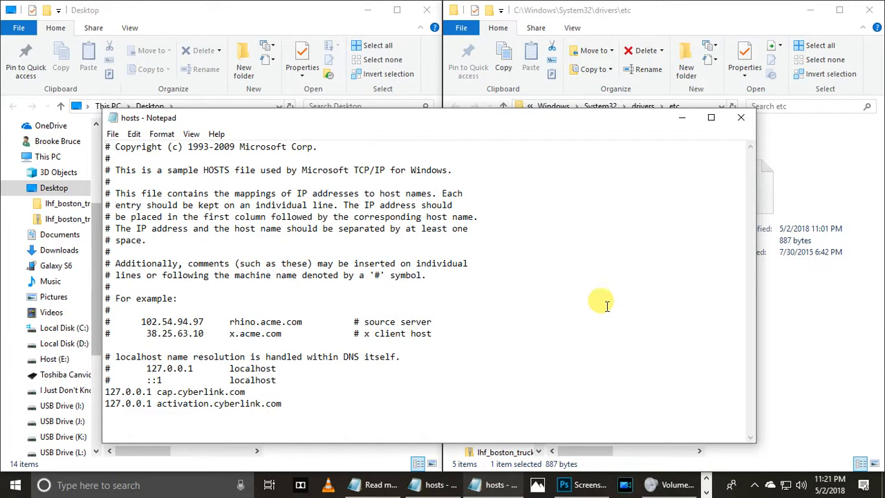
{"action": "left_click", "coordinate": [741, 114]}
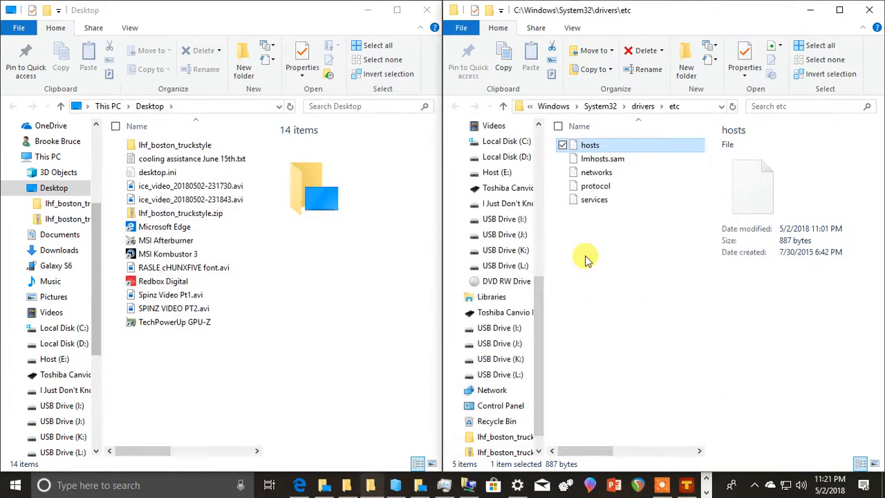
Move the hosts file from the etc folder to the Desktop folder, granting administrator permission.
{"action": "left_click", "coordinate": [590, 145]}
{"action": "right_click", "coordinate": [589, 145]}
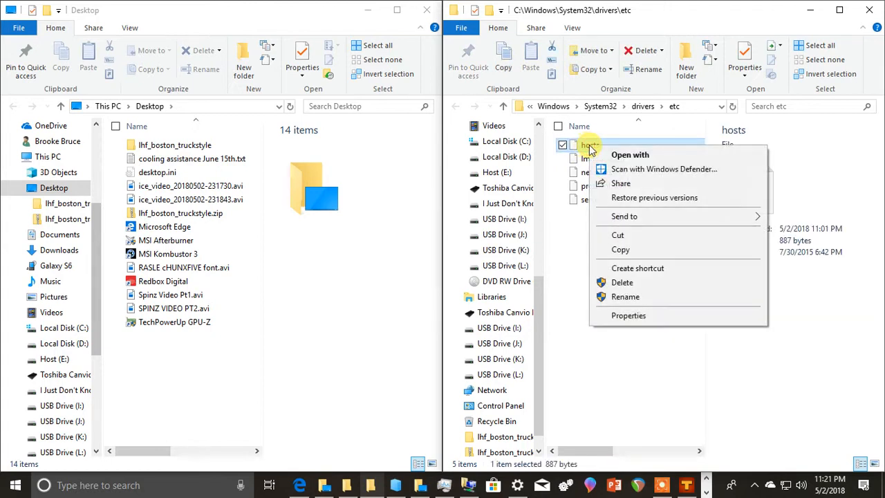
{"action": "left_click", "coordinate": [559, 350]}
{"action": "left_click_drag", "start_coordinate": [592, 149], "coordinate": [142, 360]}
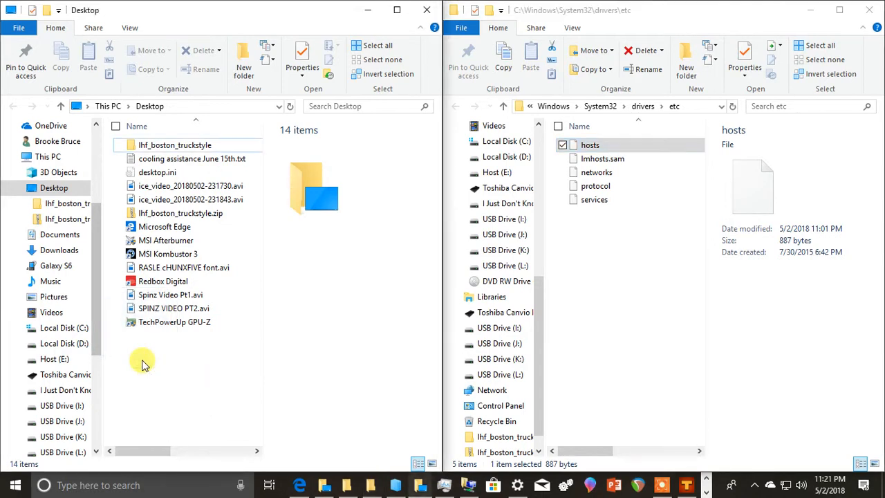
{"action": "left_click", "coordinate": [406, 157]}
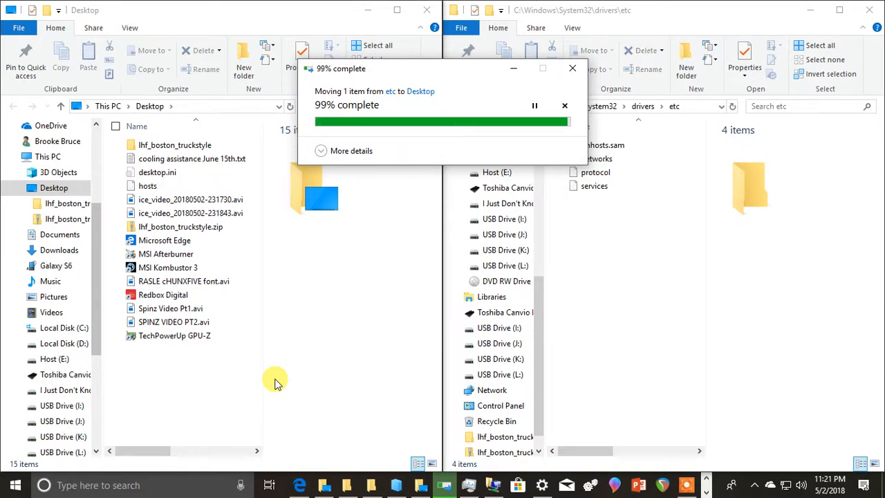
Clear the Read-only attribute of the hosts file in the Desktop folder and apply the change.
{"action": "right_click", "coordinate": [142, 187]}
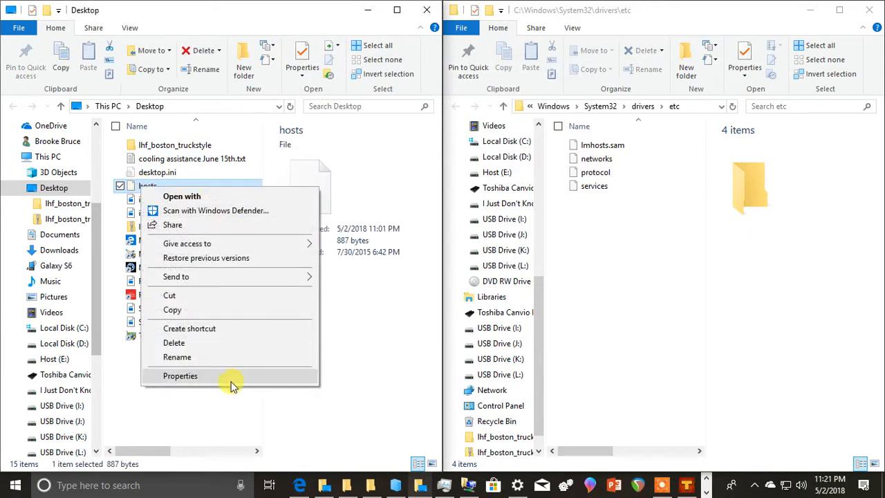
{"action": "left_click", "coordinate": [231, 382]}
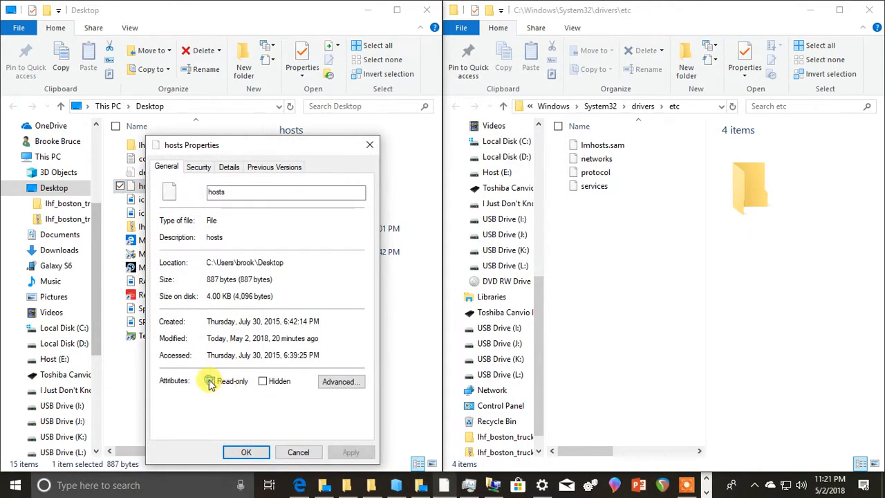
{"action": "left_click", "coordinate": [210, 382]}
{"action": "left_click", "coordinate": [346, 452]}
{"action": "left_click", "coordinate": [247, 452]}
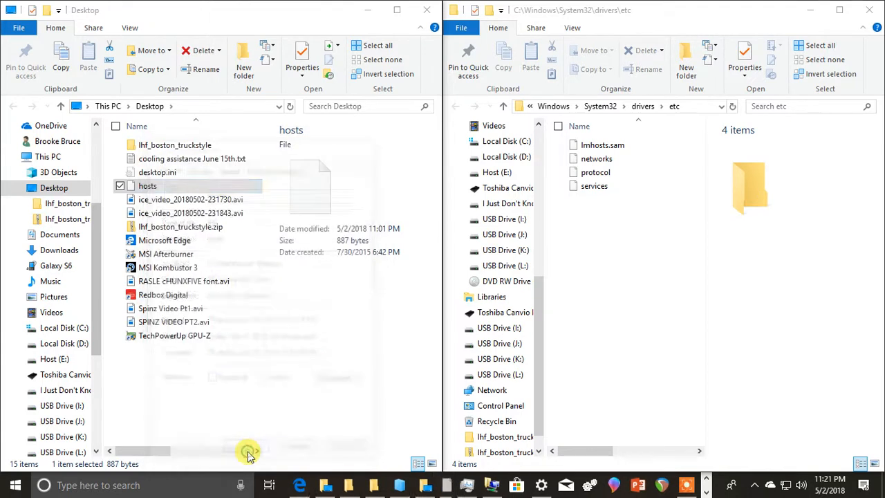
Open the hosts file from the Desktop folder in Notepad and add the line "127.0.0.1 platform.wondershare.com" at the end.
{"action": "right_click", "coordinate": [143, 192]}
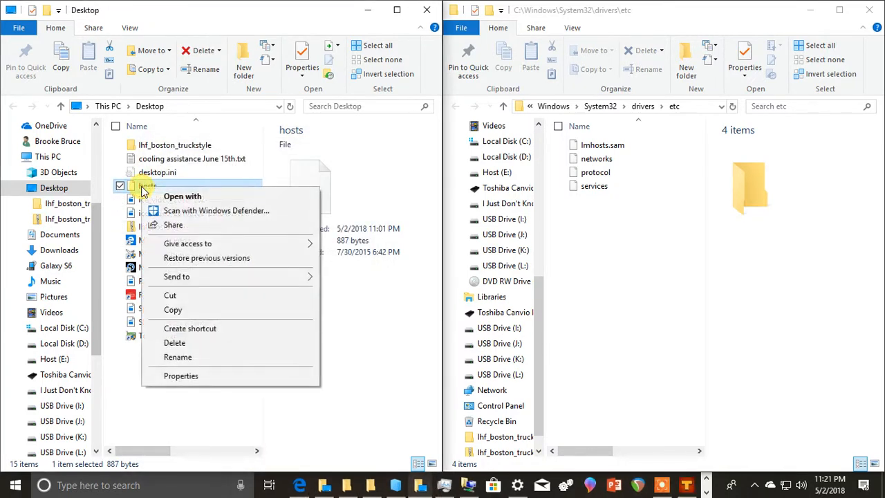
{"action": "left_click", "coordinate": [194, 194]}
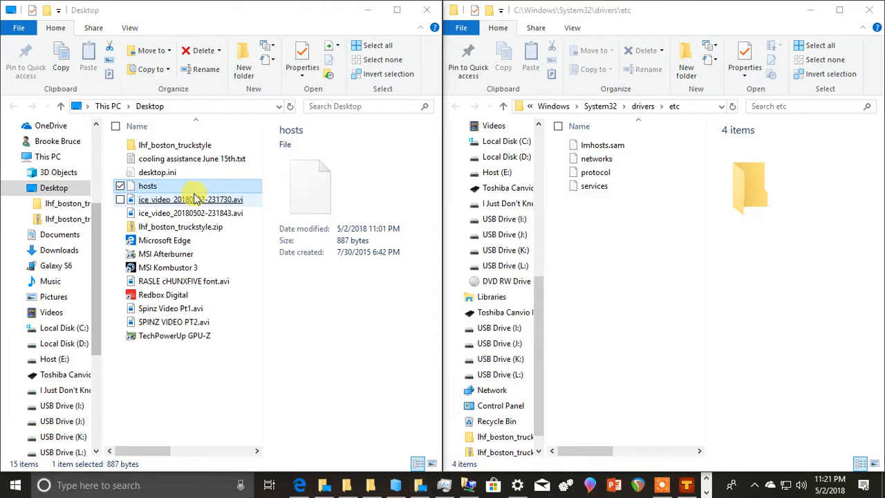
{"action": "left_click", "coordinate": [407, 274]}
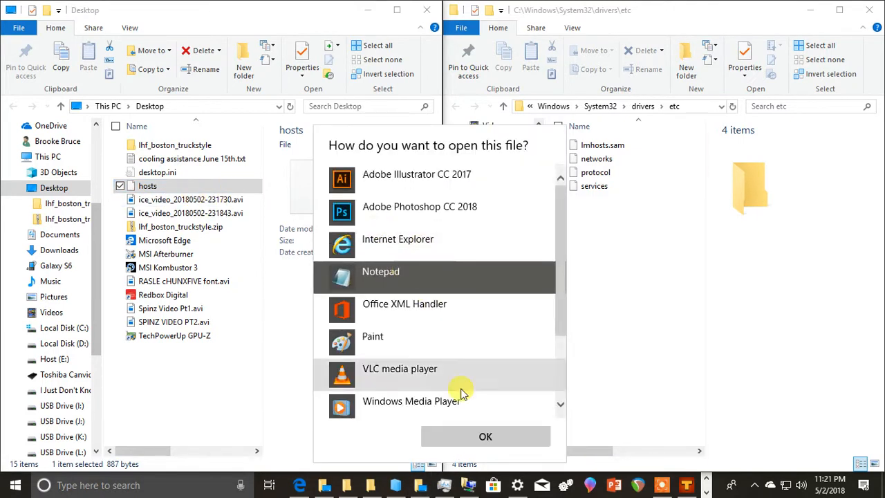
{"action": "left_click", "coordinate": [474, 434]}
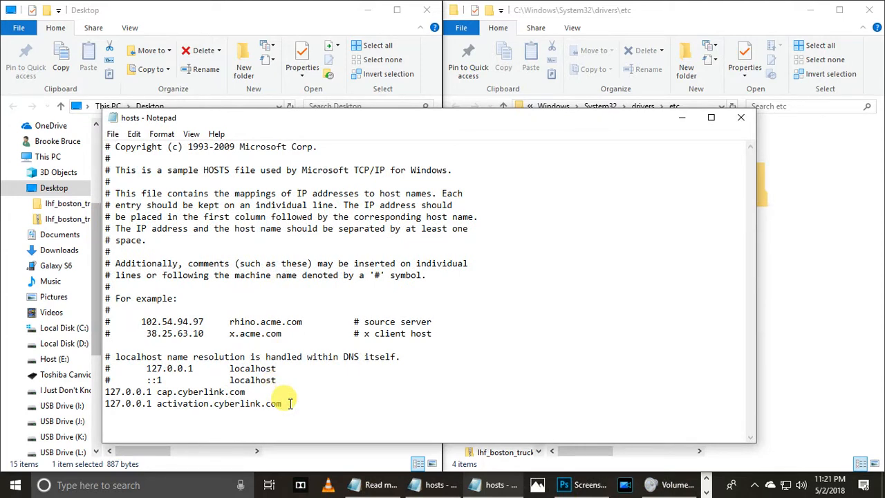
{"action": "key", "text": "Return"}
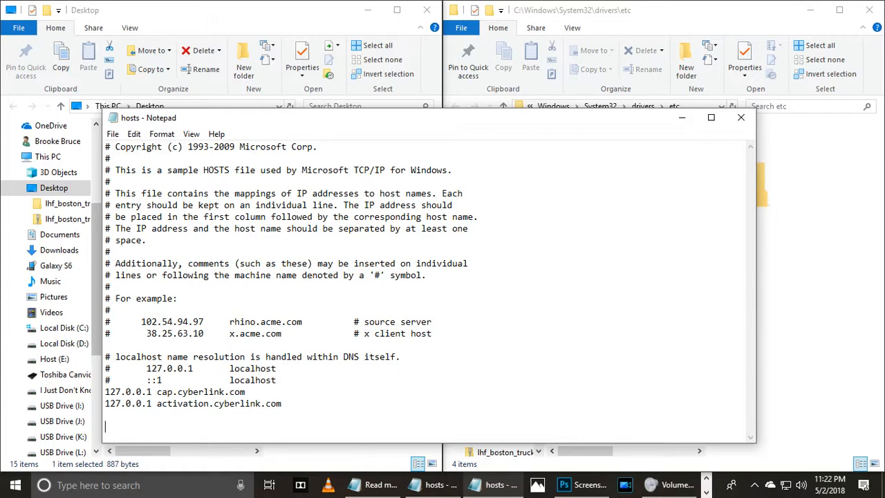
{"action": "type", "text": "127.0.0.1 platform.wondershare.com"}
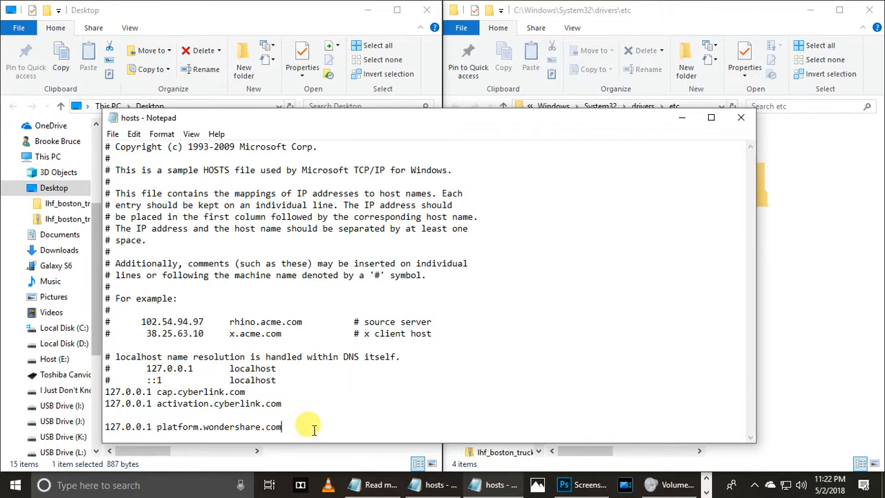
Save the edited hosts file under its existing name and close it.
{"action": "key", "text": "ctrl+s"}
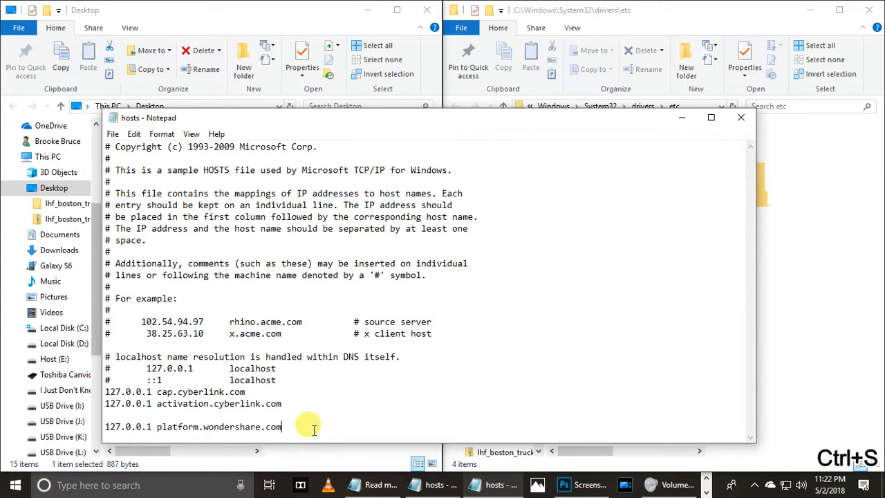
{"action": "left_click", "coordinate": [112, 134]}
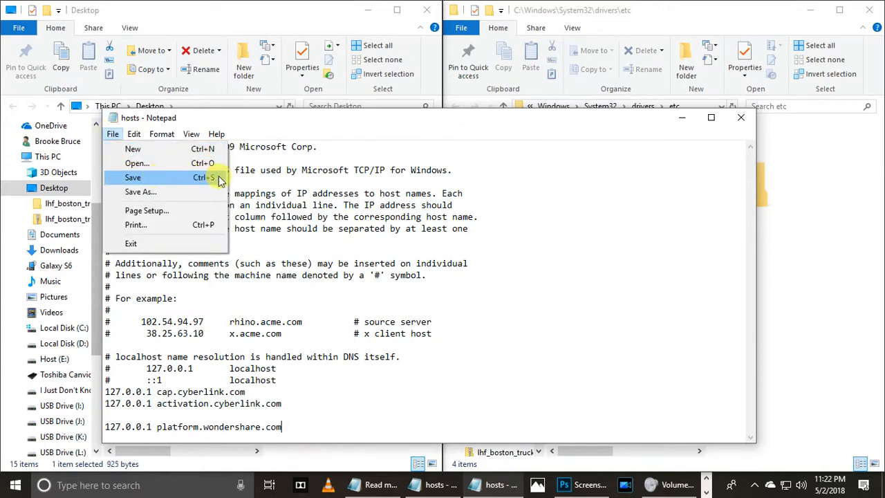
{"action": "left_click", "coordinate": [168, 178]}
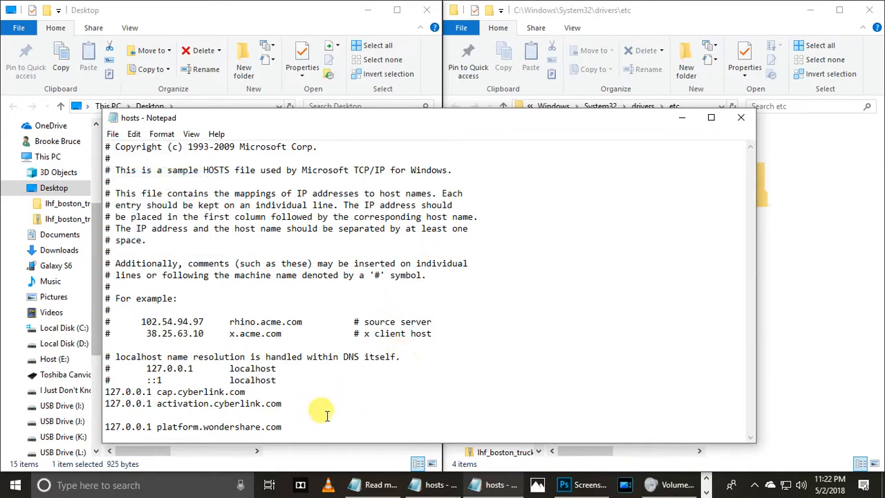
{"action": "left_click", "coordinate": [740, 119]}
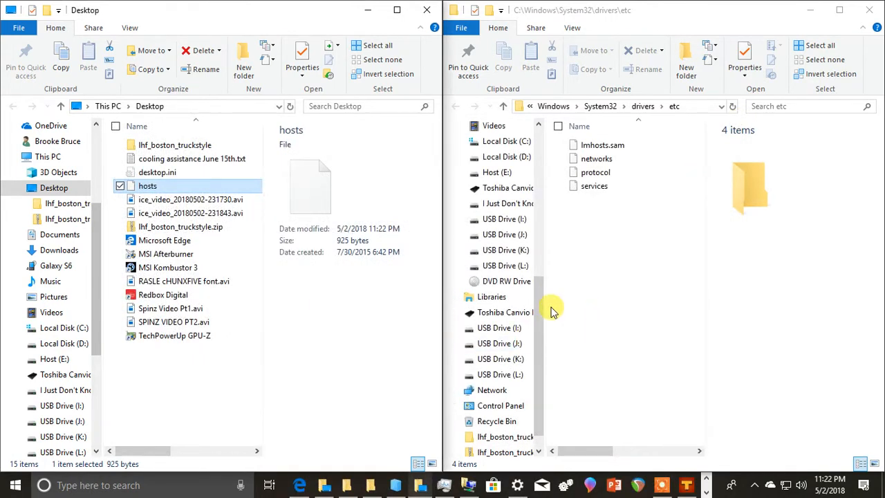
Turn on the Read-only attribute of the hosts file in the Desktop folder and move the file back to the etc folder.
{"action": "right_click", "coordinate": [158, 185]}
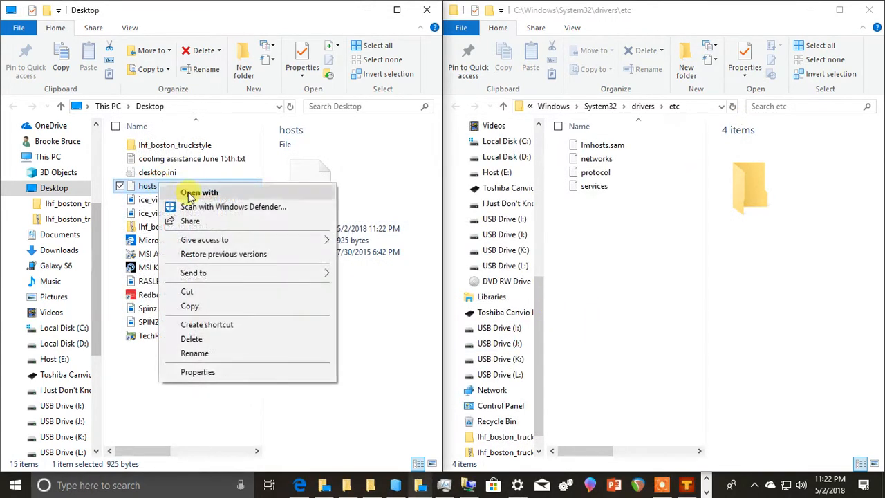
{"action": "left_click", "coordinate": [252, 372]}
{"action": "left_click", "coordinate": [230, 383]}
{"action": "left_click", "coordinate": [365, 452]}
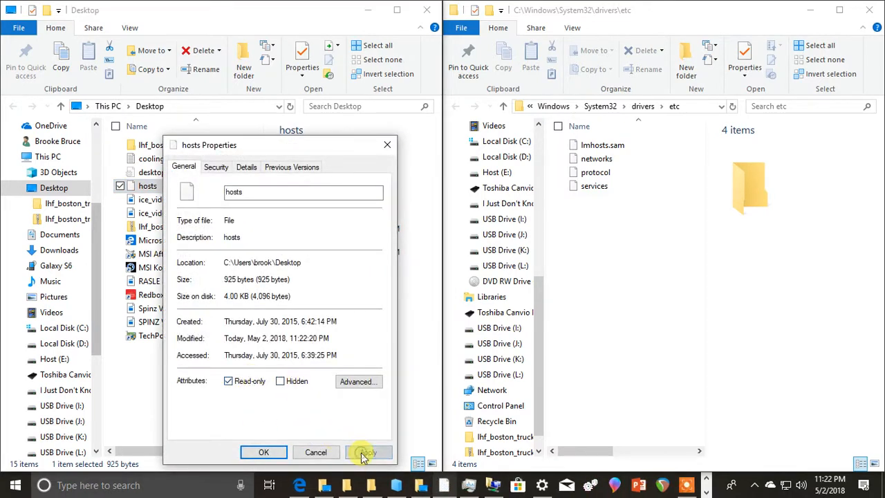
{"action": "left_click", "coordinate": [264, 452]}
{"action": "left_click_drag", "start_coordinate": [478, 257], "coordinate": [586, 249]}
{"action": "left_click", "coordinate": [397, 153]}
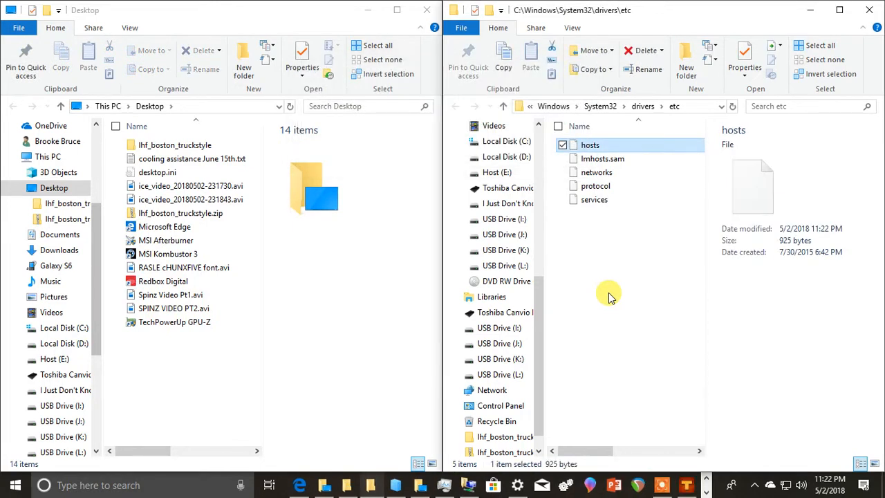
Check the attributes of the hosts file in the etc folder and close its properties without changes.
{"action": "right_click", "coordinate": [585, 144]}
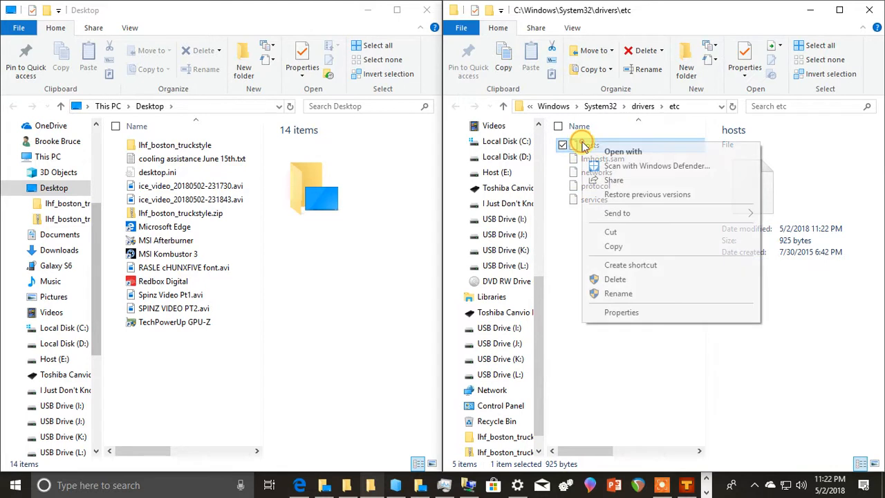
{"action": "left_click", "coordinate": [643, 311]}
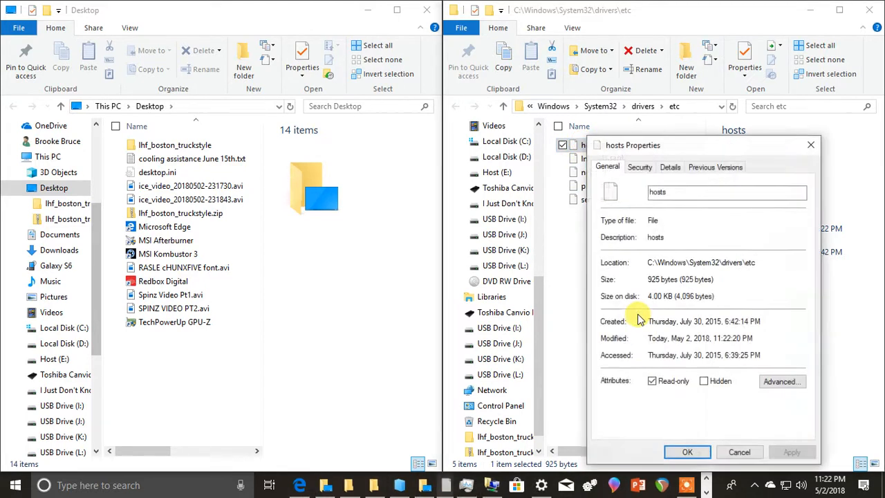
{"action": "left_click", "coordinate": [737, 453]}
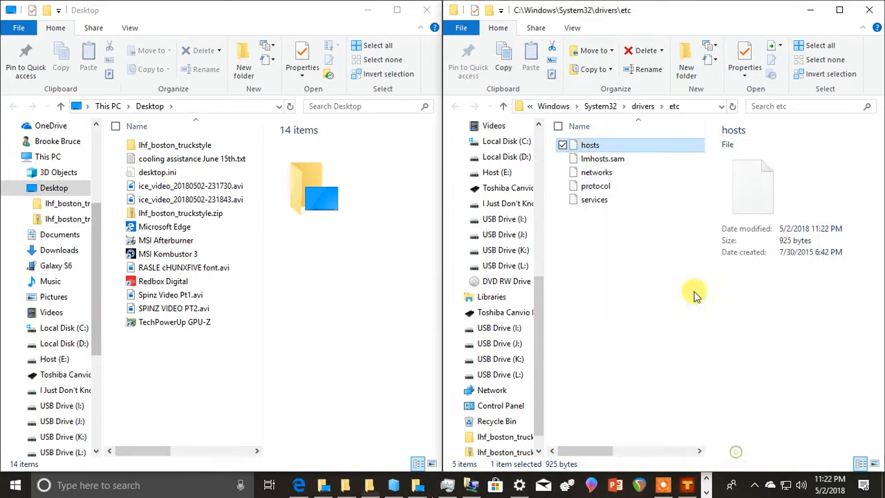
Reopen the hosts file from the etc folder in Notepad to check its last entry, close it, and deselect the file.
{"action": "right_click", "coordinate": [587, 149]}
{"action": "left_click", "coordinate": [631, 152]}
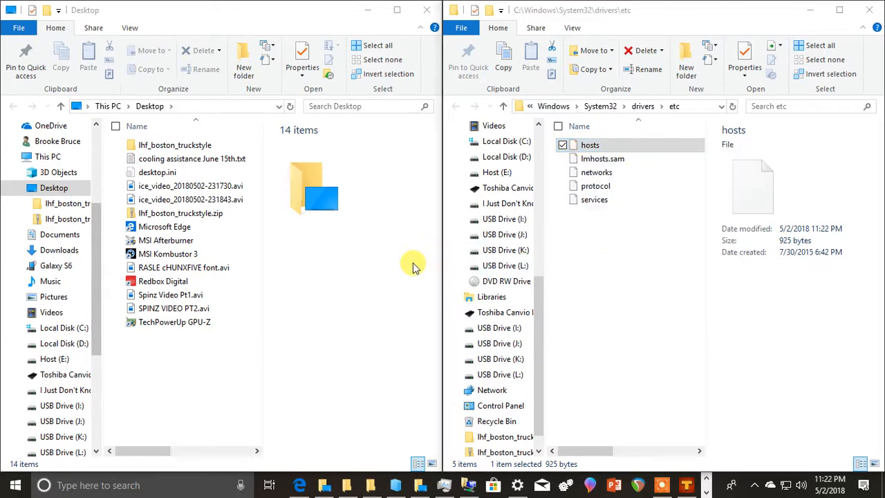
{"action": "left_click", "coordinate": [391, 273]}
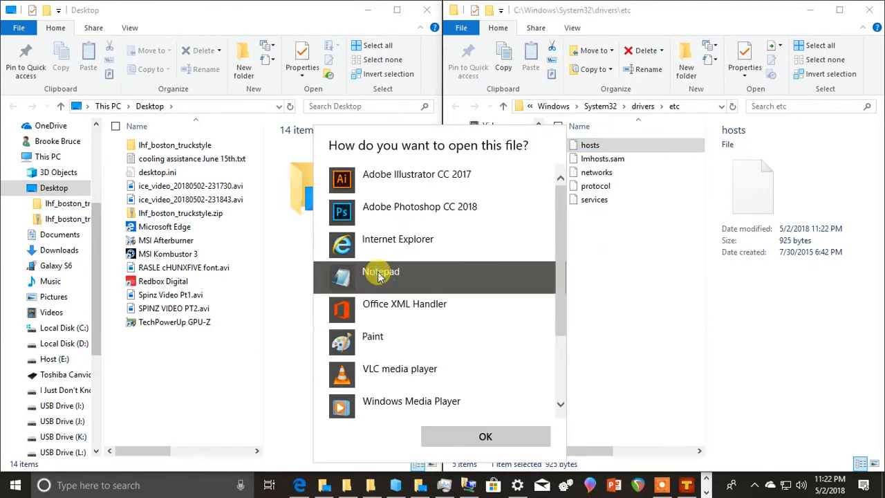
{"action": "left_click", "coordinate": [469, 432]}
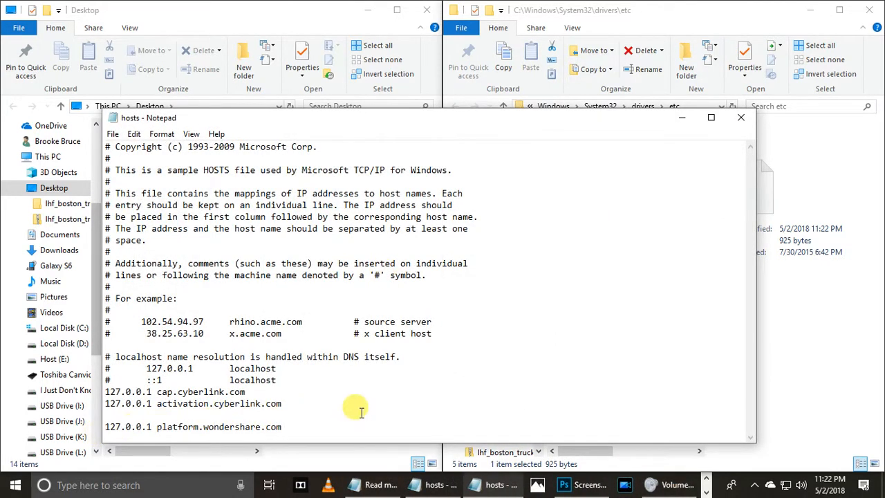
{"action": "left_click", "coordinate": [740, 117]}
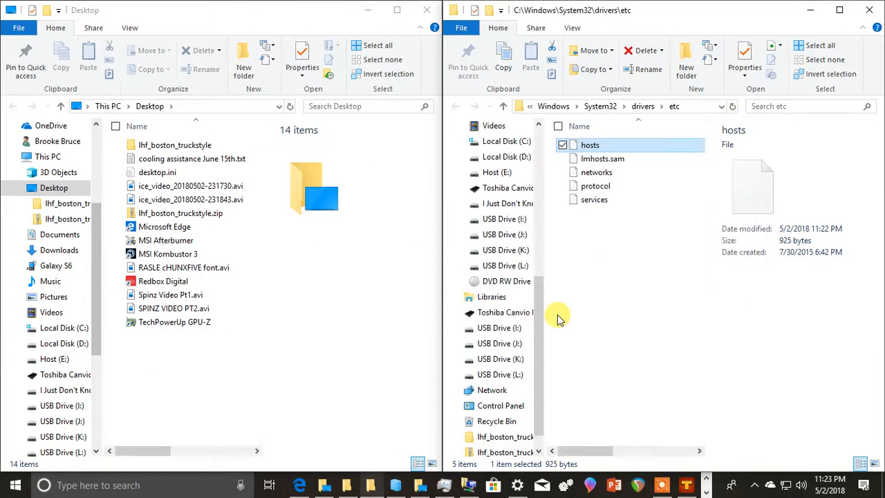
{"action": "left_click", "coordinate": [598, 276]}
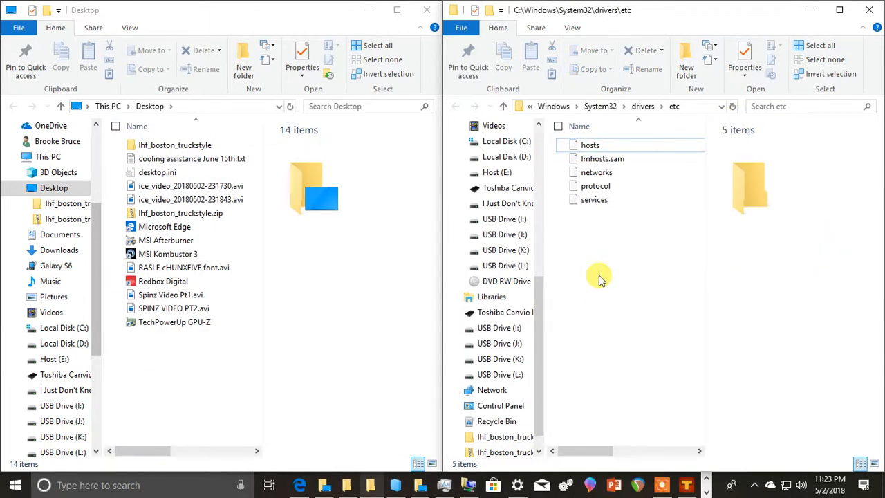